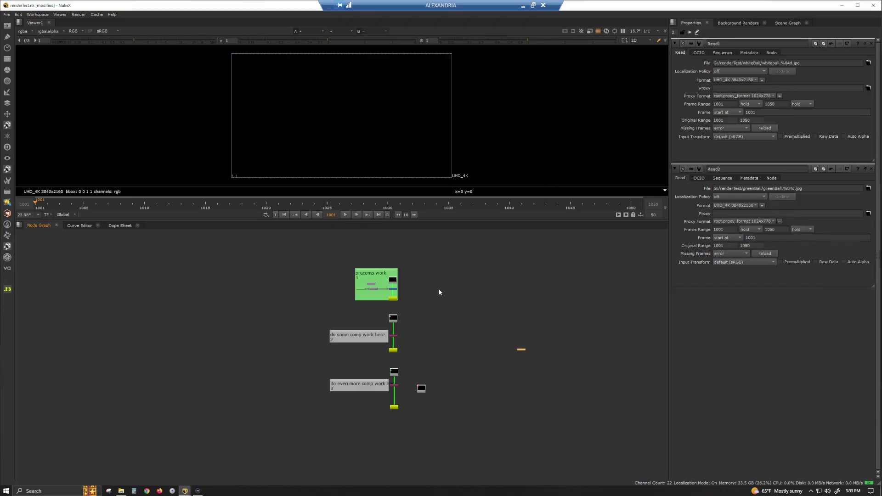
Preview Merge1's white ball animation in the viewer, stopping playback at frame 1023.
scroll(408, 288, "up", 2)
scroll(419, 292, "up", 2)
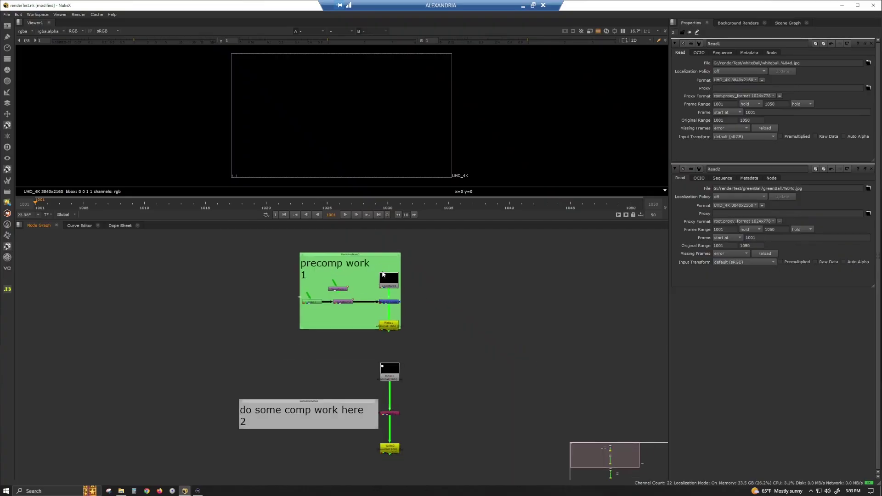
scroll(464, 283, "up", 1)
middle_click_drag(431, 264, 447, 305)
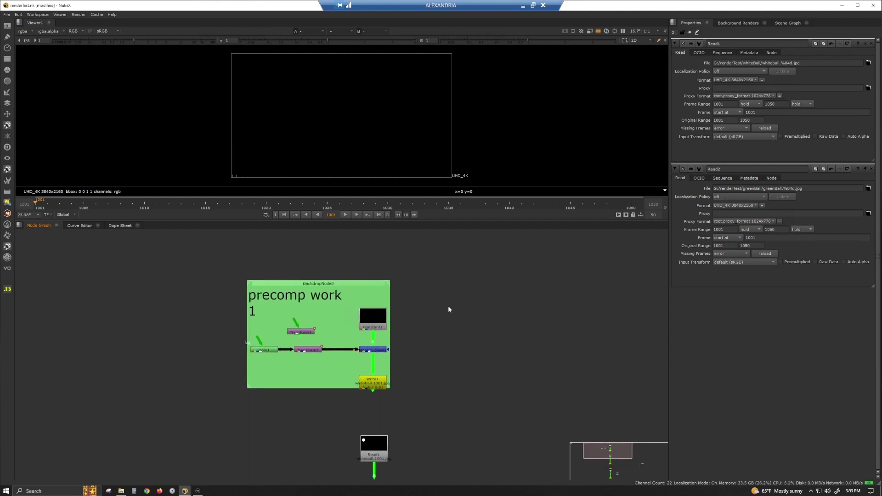
scroll(395, 318, "up", 2)
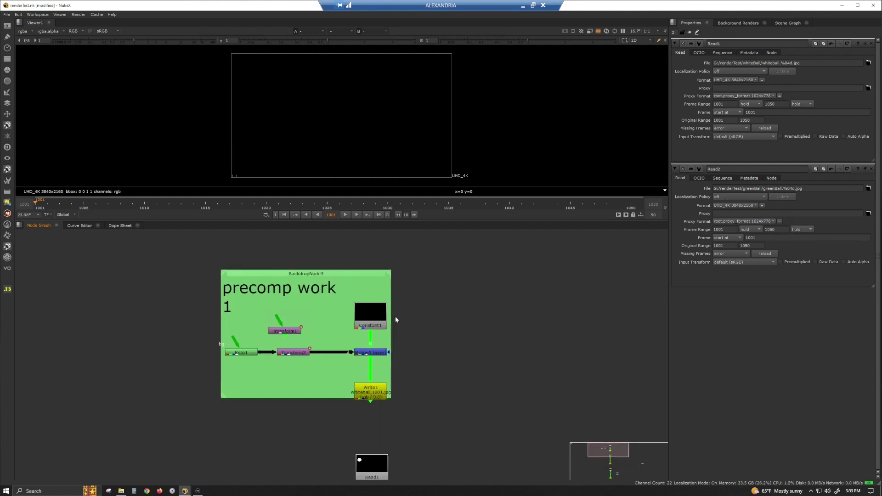
left_click(373, 359)
key("1")
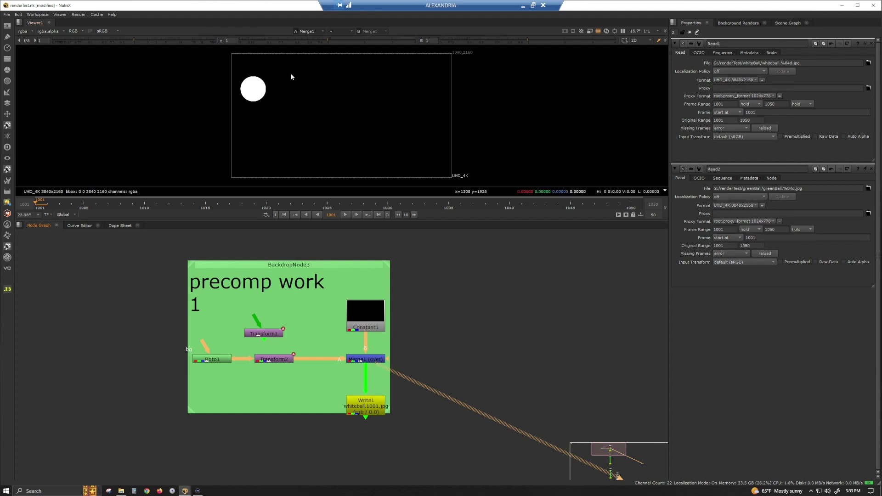
left_click(345, 216)
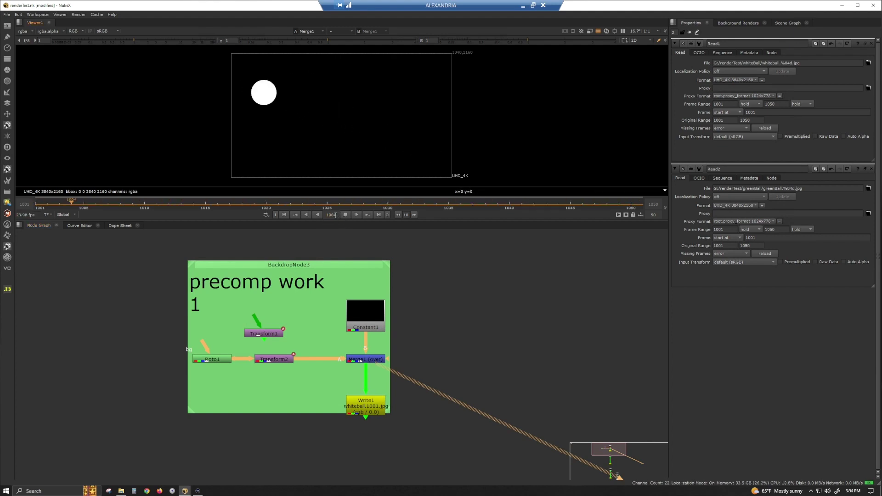
scroll(478, 304, "down", 2)
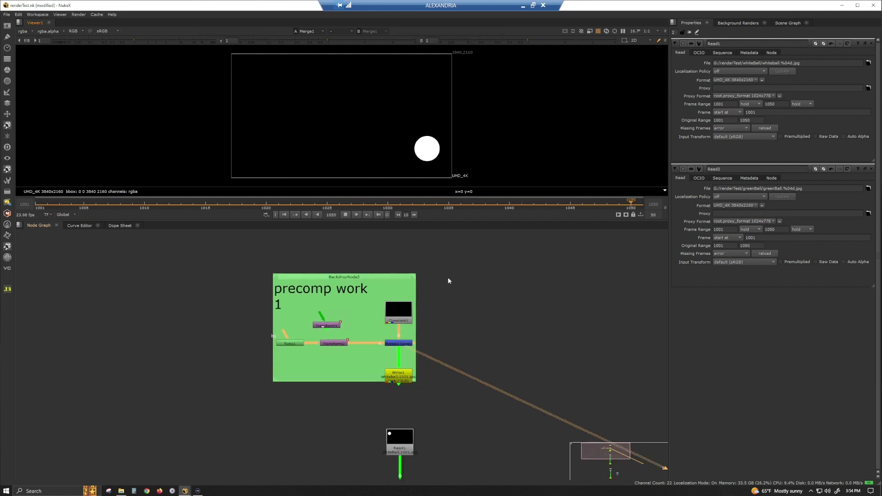
scroll(448, 277, "up", 1)
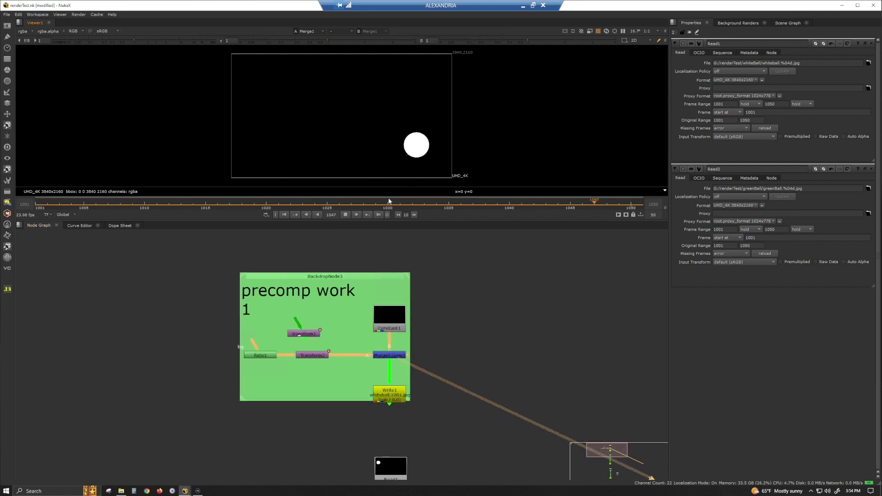
left_click(345, 215)
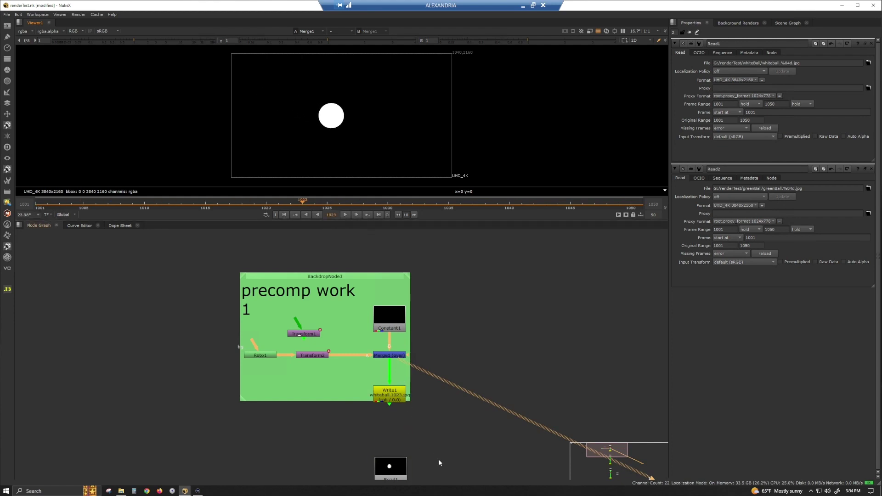
Open Write1's properties and view its whiteball.####.jpg output at render order 0.
middle_click_drag(438, 459, 436, 362)
double_click(385, 306)
key("1")
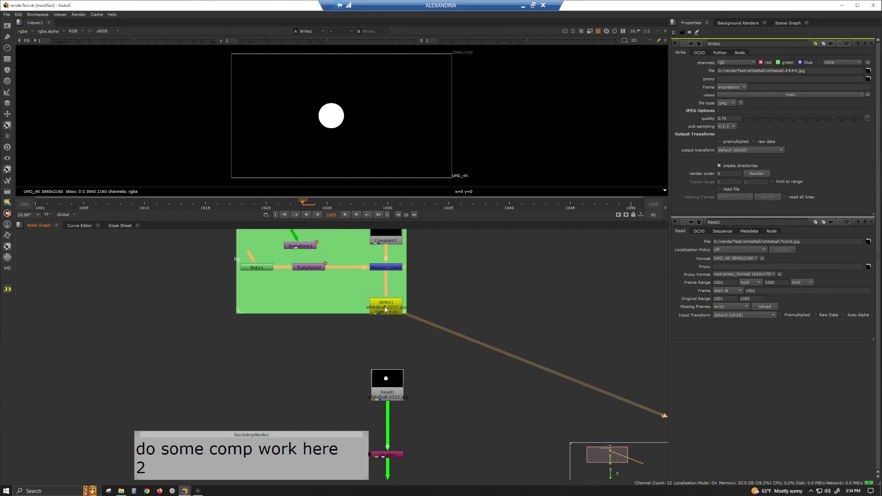
Open Read1's settings and preview Shuffle1's green ball, stopping at frame 1044.
double_click(401, 388)
middle_click_drag(415, 431, 421, 331)
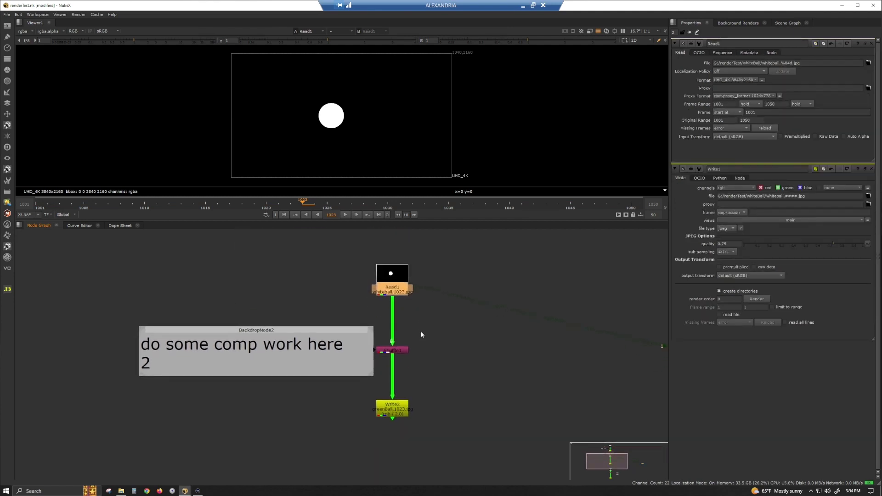
left_click(402, 355)
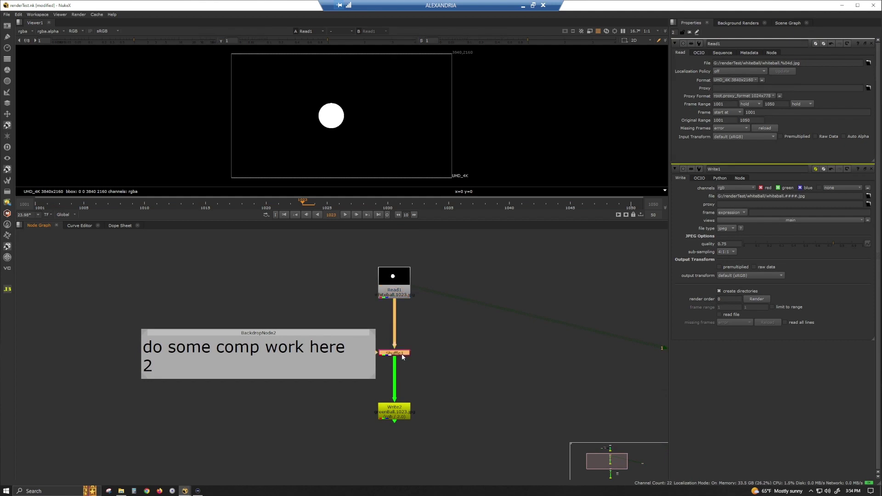
key("1")
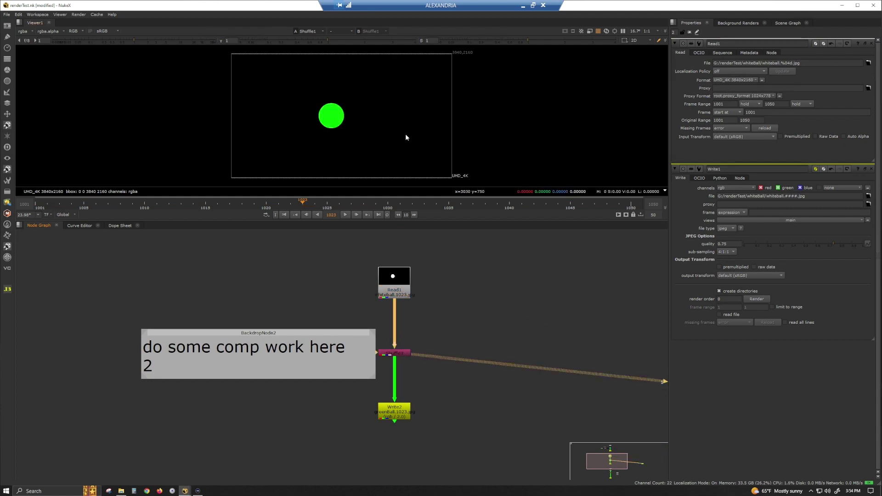
left_click(346, 215)
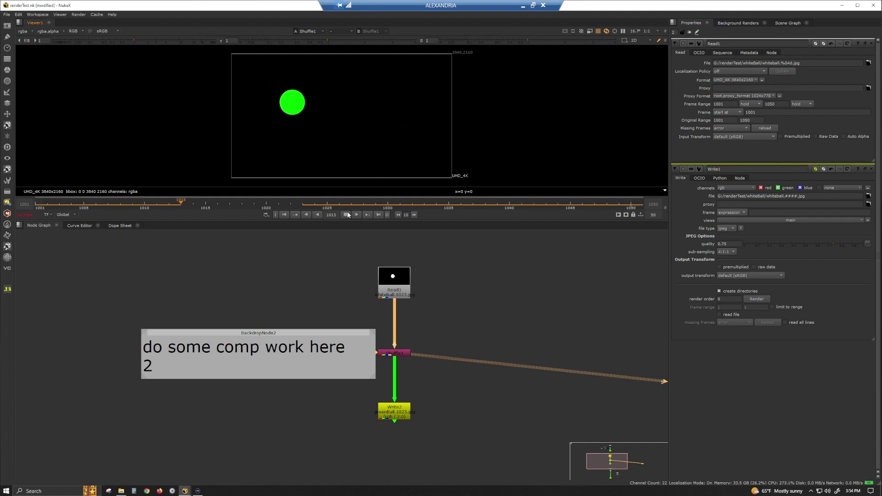
left_click(347, 214)
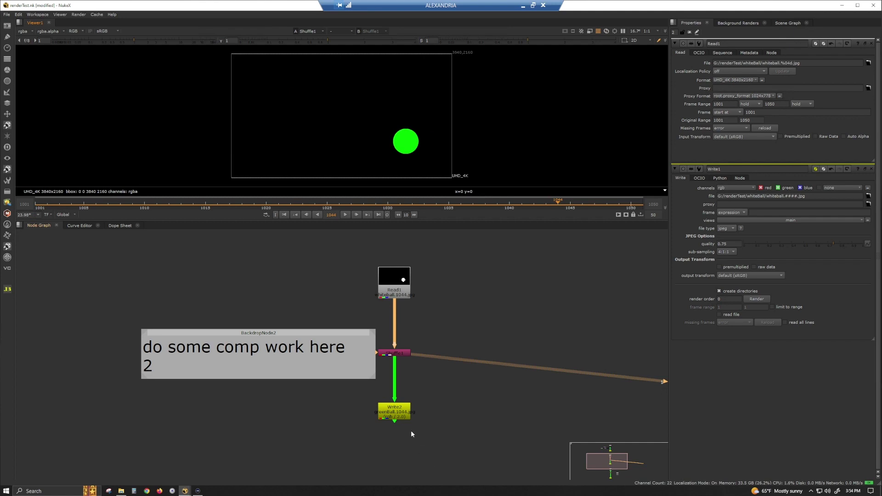
Connect the viewer to Write2 and open its settings showing frames 1001–1050, render order 2.
left_click_drag(399, 409, 400, 409)
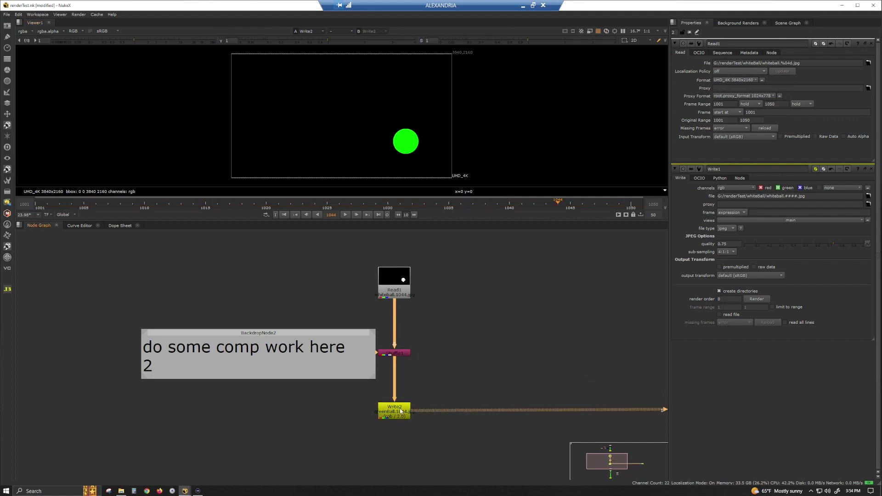
double_click(401, 411)
middle_click_drag(438, 430, 457, 234)
View Read2, then preview Shuffle2's red ball, stopping playback at frame 1008.
double_click(416, 302)
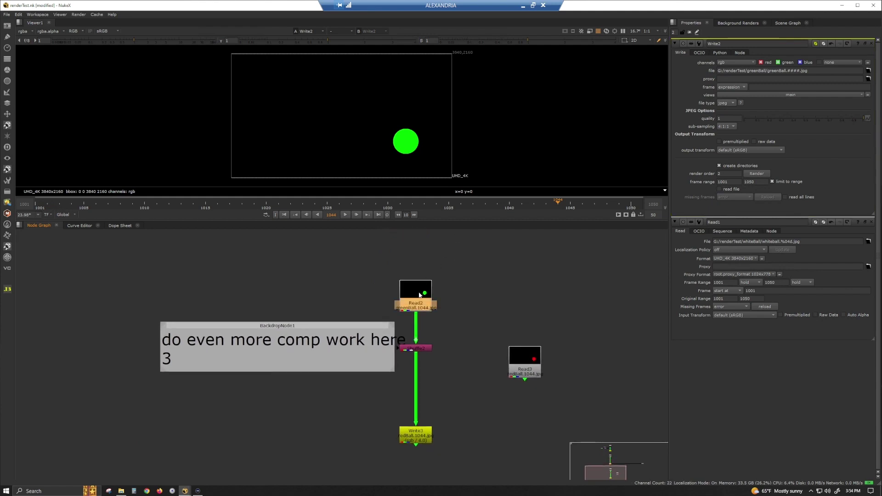
key("1")
left_click(420, 295)
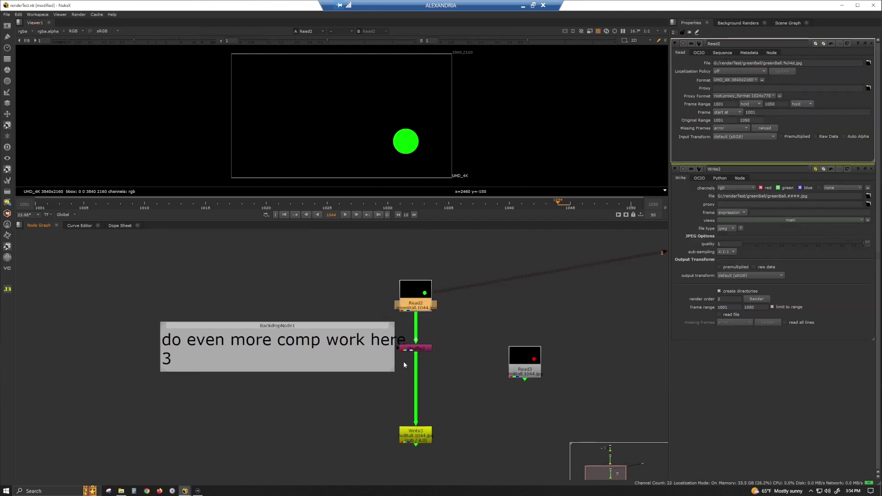
left_click(408, 349)
key("1")
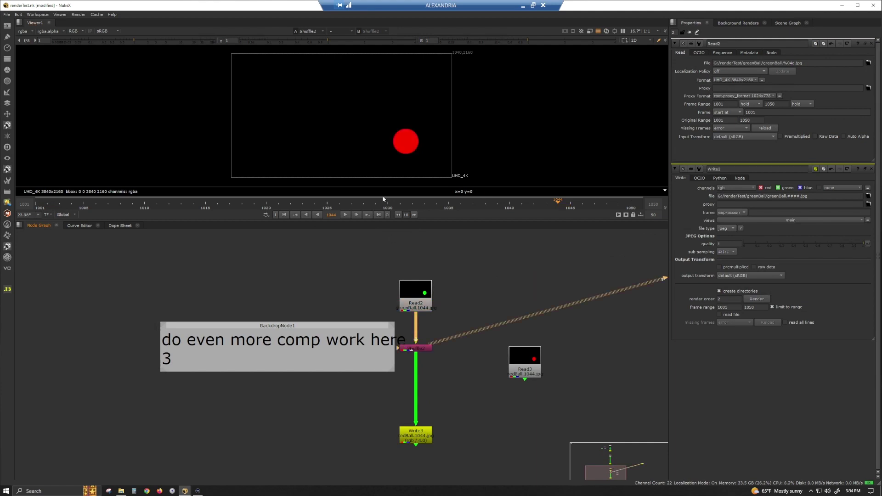
left_click(344, 217)
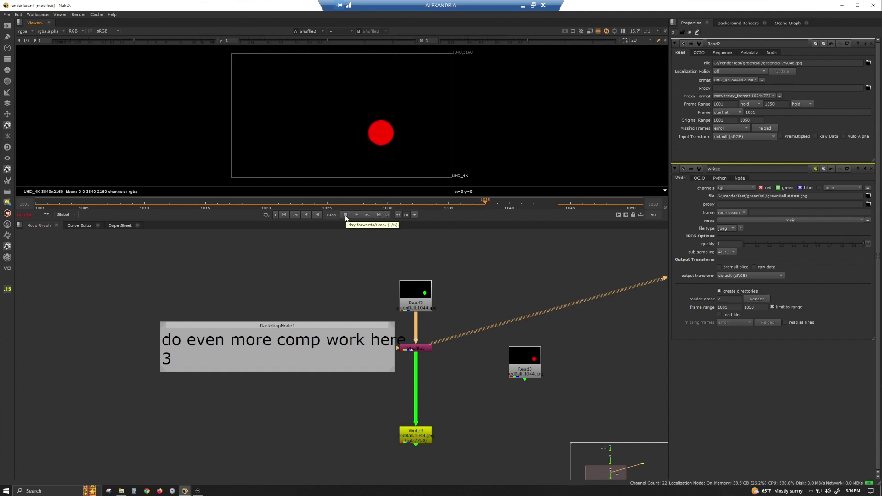
left_click(345, 215)
Open Read3's redball.####.jpg sequence in the viewer, play it, and return to frame 1001.
scroll(450, 316, "down", 5)
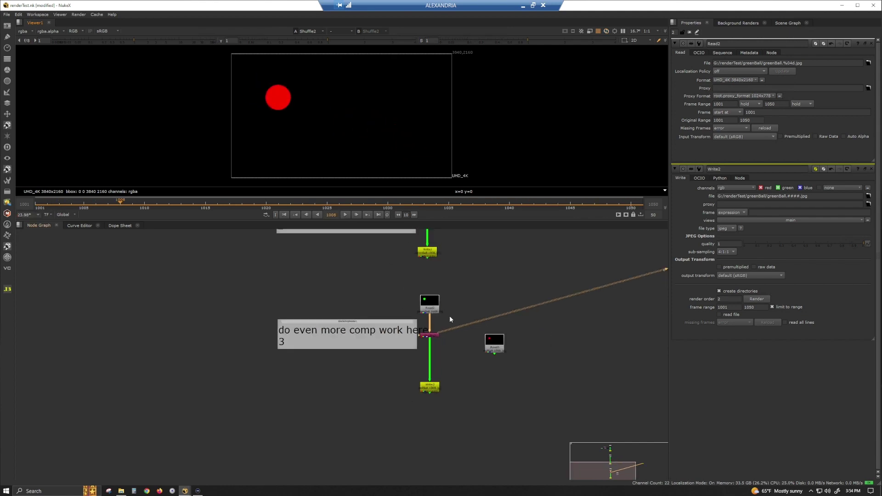
middle_click_drag(476, 306, 385, 335)
mouse_move(353, 267)
middle_mouse_down()
mouse_move(336, 414)
mouse_move(353, 282)
middle_mouse_up()
scroll(379, 392, "up", 5)
double_click(411, 387)
key("1")
left_click(345, 214)
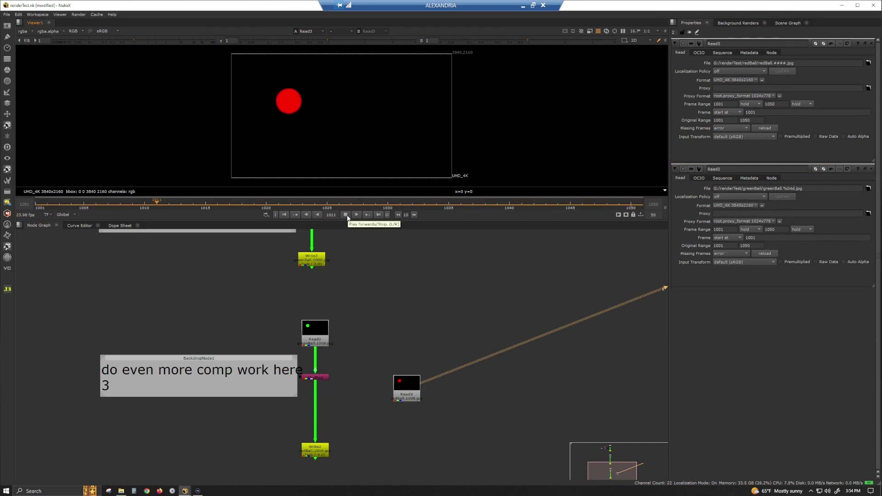
left_click(346, 214)
left_click(286, 215)
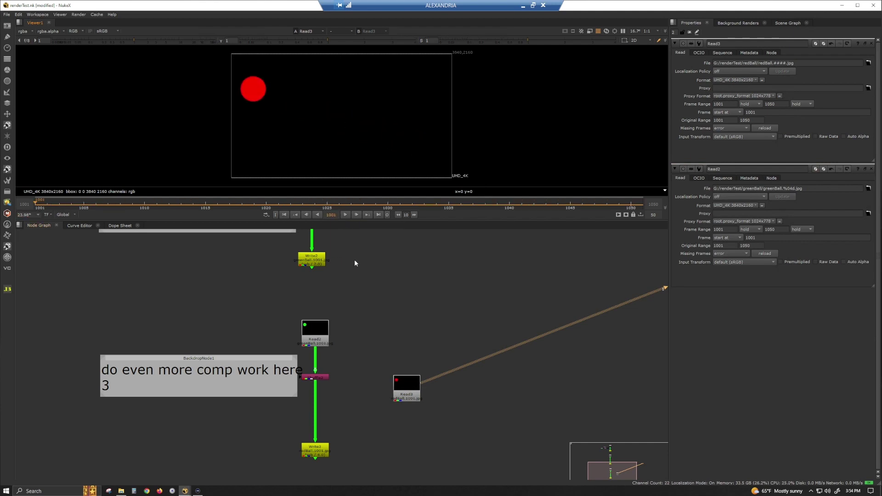
scroll(401, 337, "up", 5)
scroll(404, 340, "down", 3)
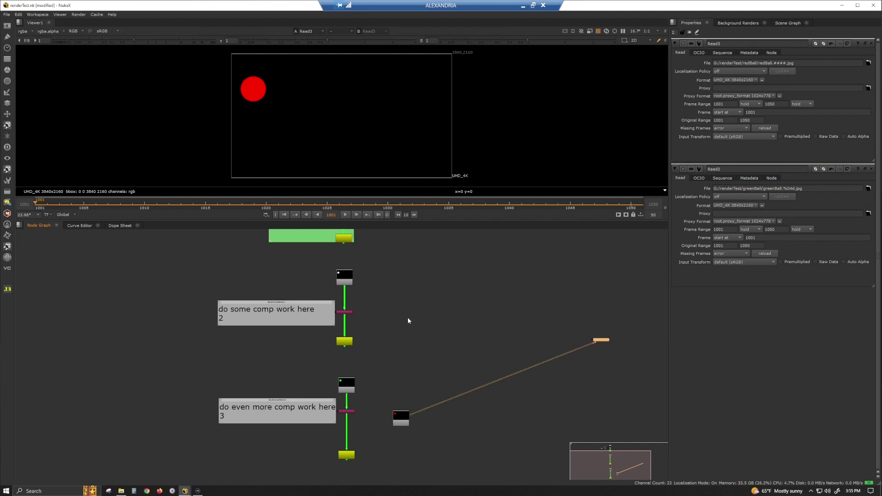
Frame all three backdrops and swap Transform1 into the Roto1 to Merge1 chain.
scroll(398, 298, "down", 2)
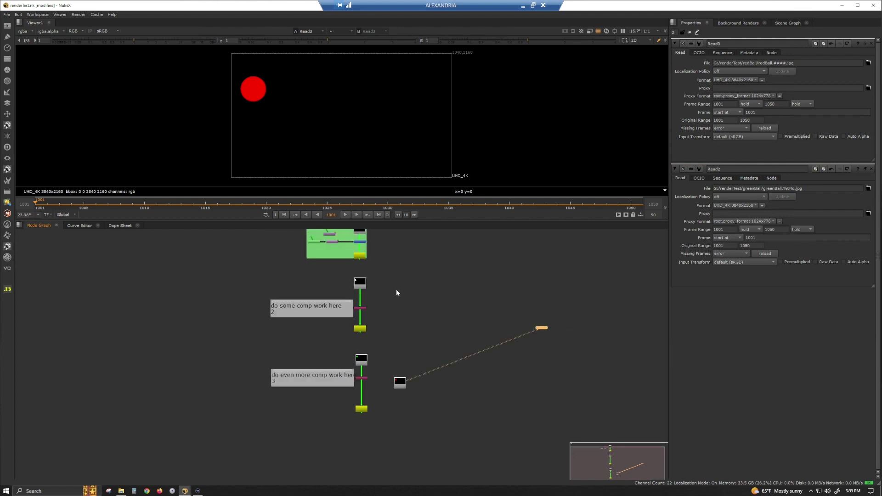
middle_click_drag(396, 289, 428, 324)
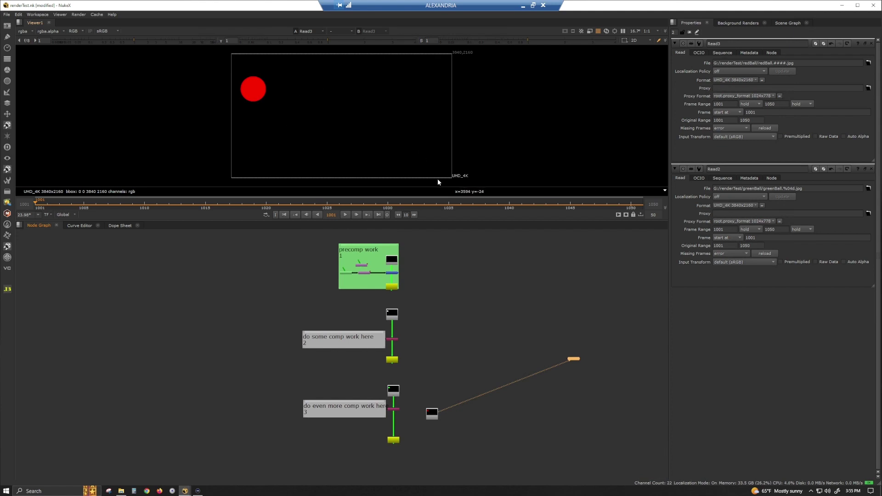
left_click(449, 324)
left_click_drag(419, 299, 275, 234)
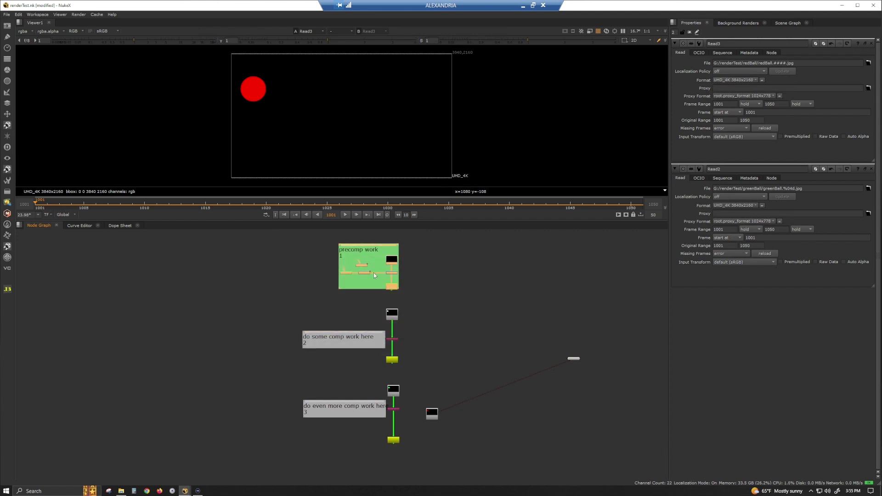
scroll(373, 273, "up", 5)
left_click(450, 274)
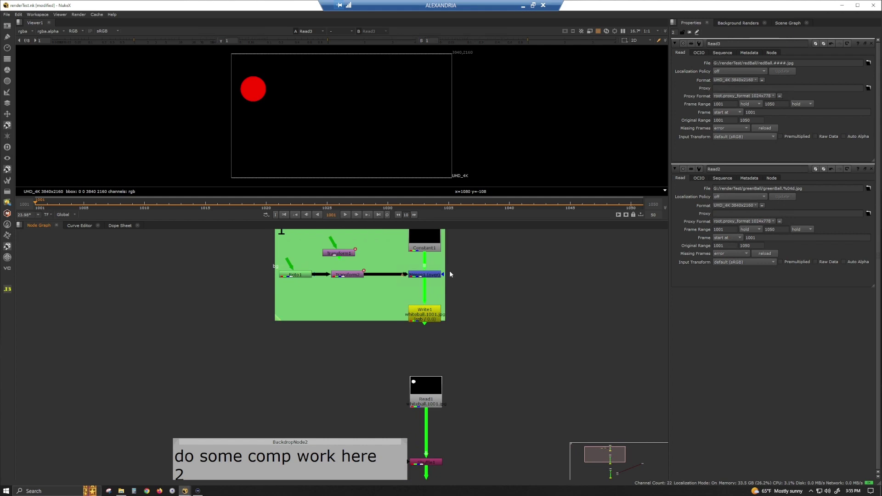
left_click_drag(346, 253, 352, 275, "ctrl+shift")
View Merge1's white ball from the first frame and stop playback at frame 1045.
left_click(443, 276)
key("1")
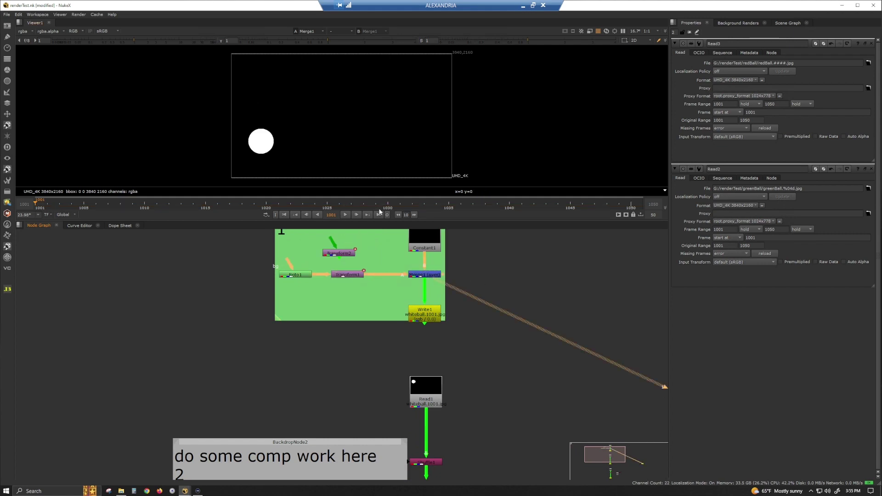
left_click(285, 215)
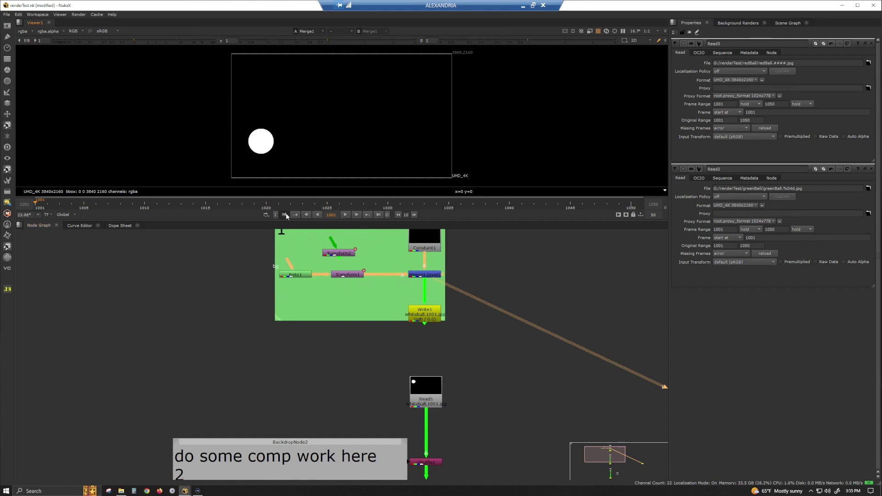
left_click(346, 214)
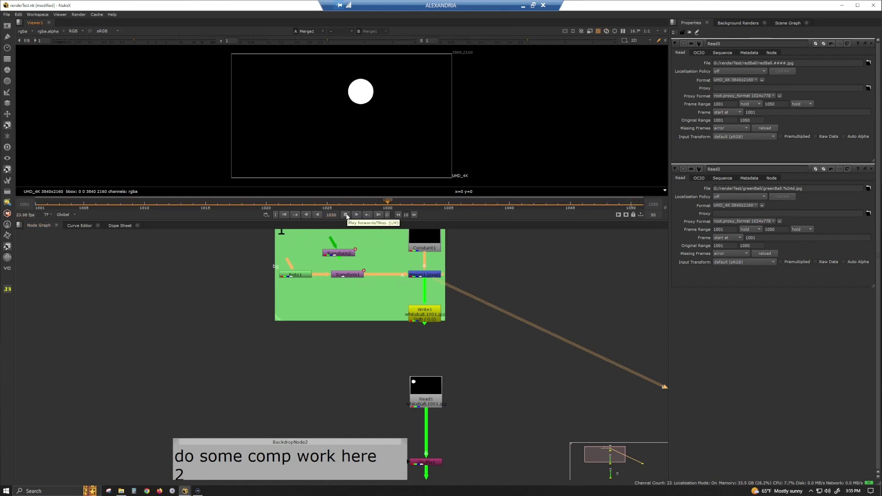
left_click(345, 214)
Look over the Write and Read nodes of each comp branch, ending on the precomp backdrop.
scroll(421, 262, "down", 3)
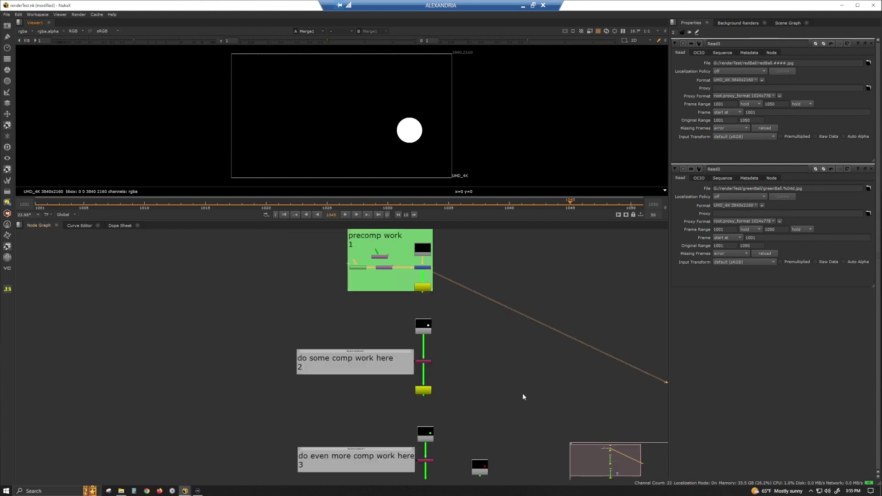
middle_click_drag(523, 397, 425, 346)
left_click(359, 278)
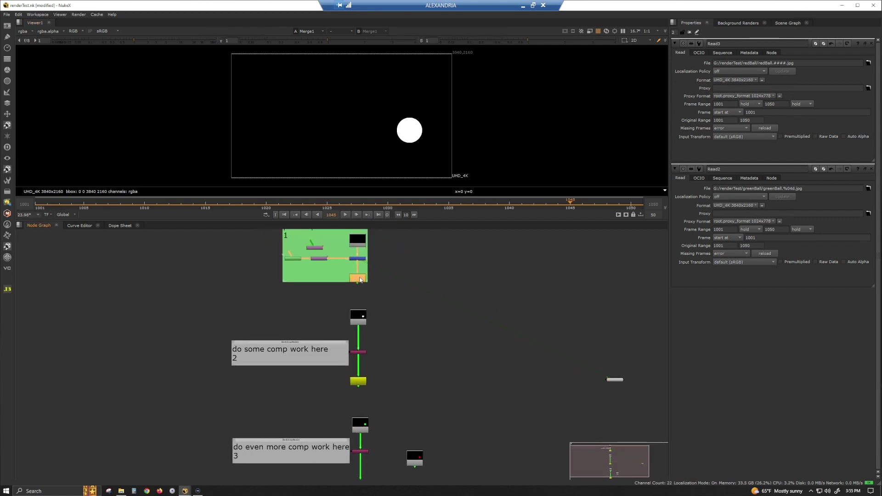
left_click(362, 318)
left_click(361, 385)
left_click(361, 434)
middle_click_drag(404, 425, 403, 355)
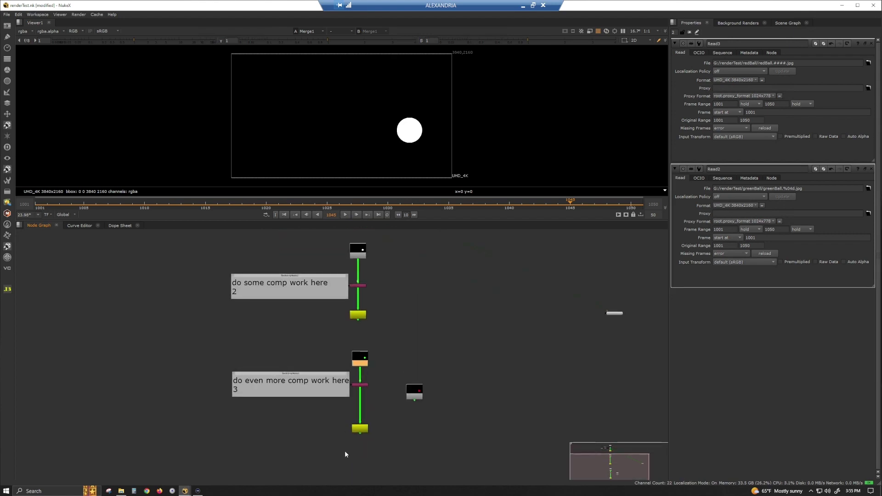
left_click_drag(428, 377, 431, 351)
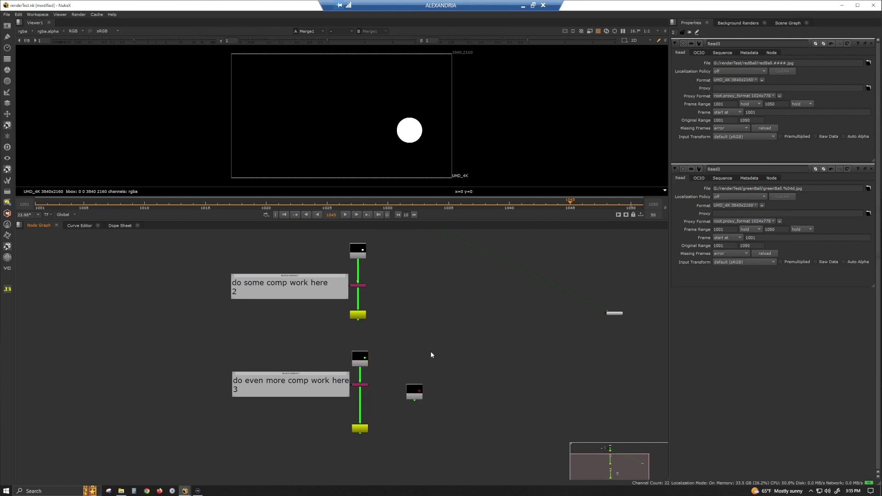
left_click_drag(416, 301, 386, 282)
middle_click_drag(386, 282, 423, 363)
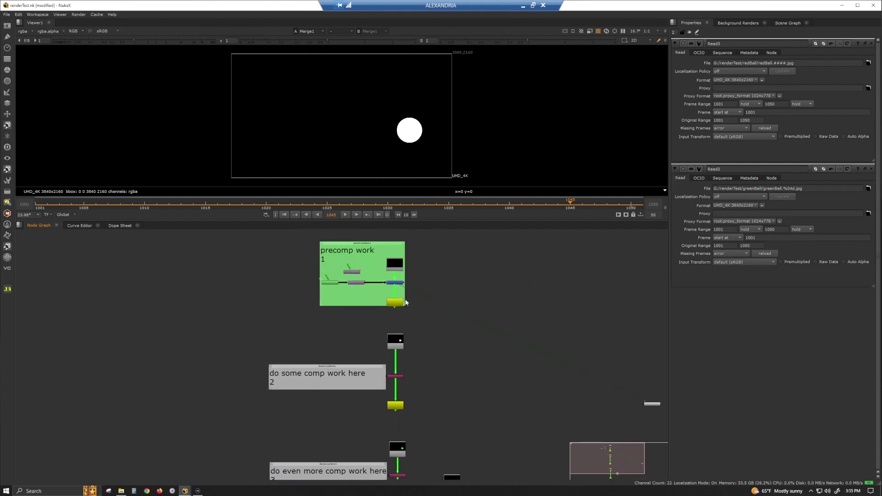
scroll(411, 297, "up", 4)
scroll(404, 299, "up", 1)
Open Write1's settings at render order 0, delete the stray Write4 node, and reselect Write1.
double_click(380, 310)
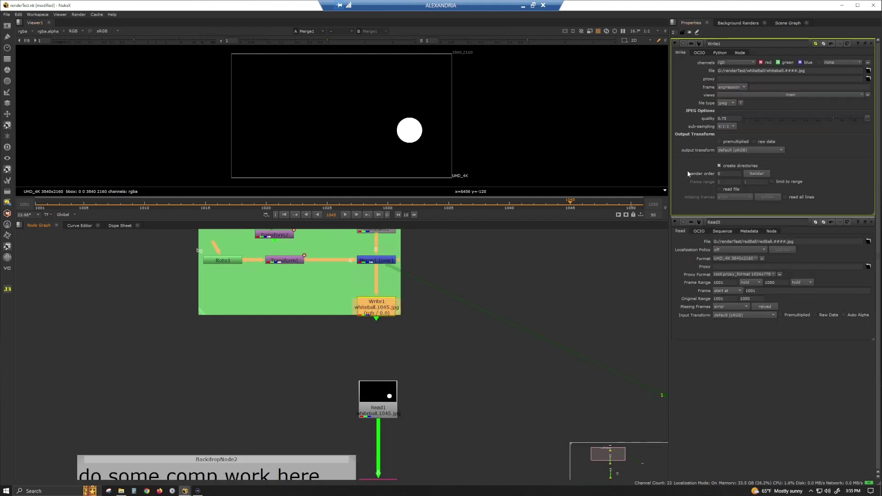
left_click(564, 288)
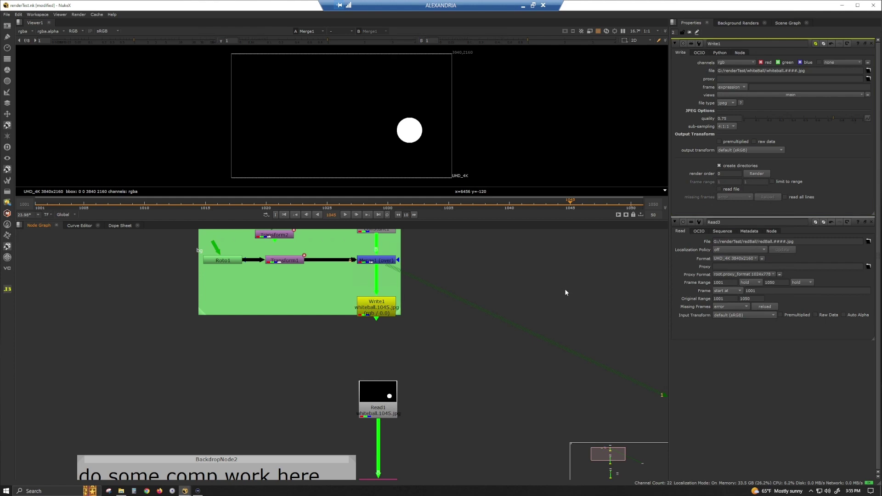
key("w")
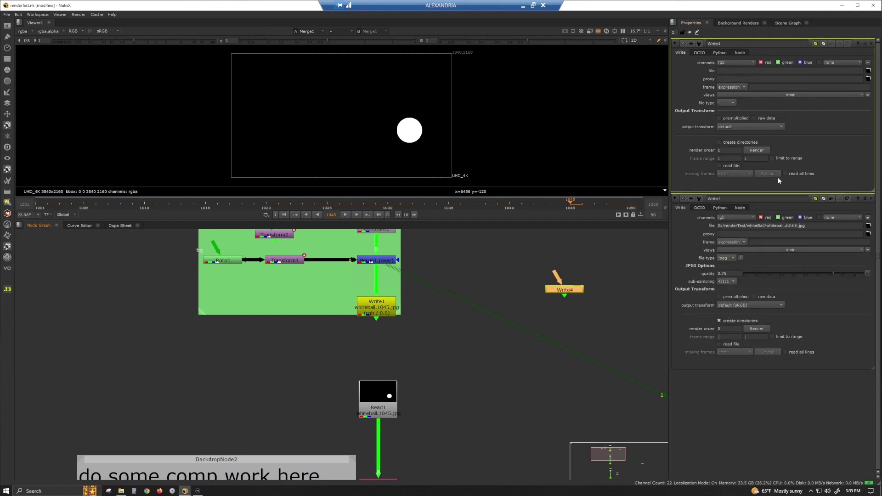
key("Delete")
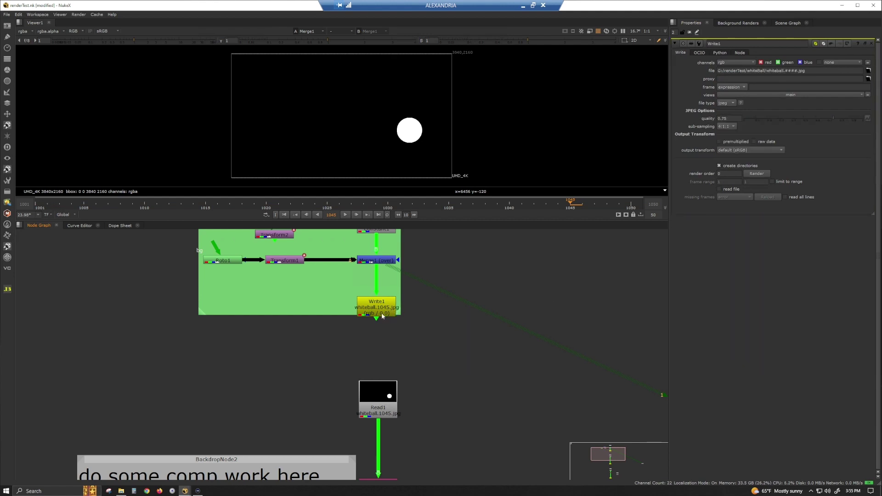
left_click(381, 313)
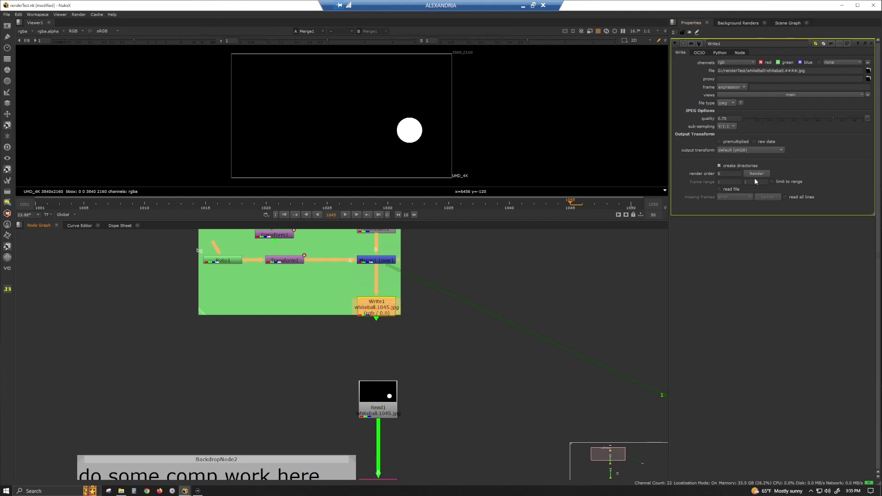
middle_click_drag(409, 285, 435, 354)
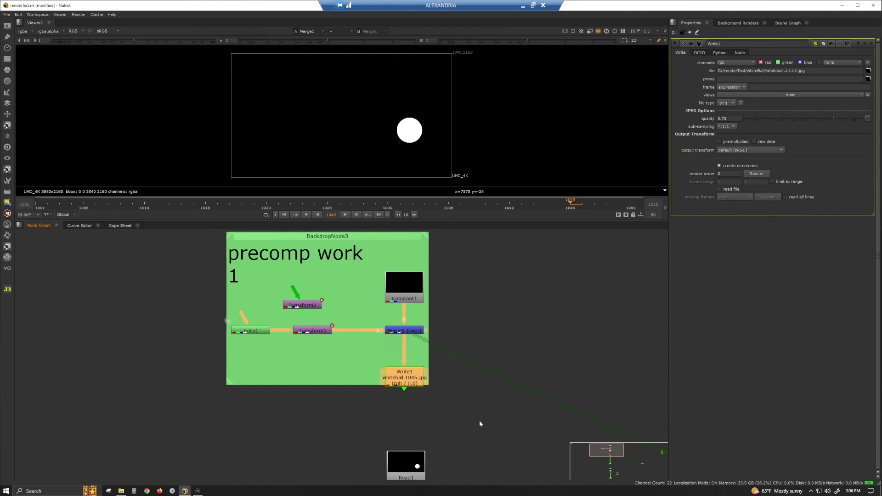
middle_click_drag(480, 422, 491, 230)
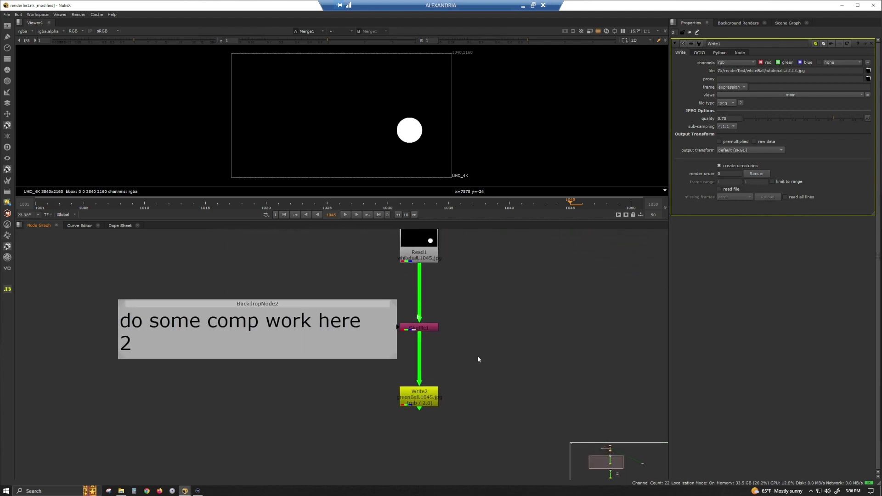
Open Write2's settings and confirm render order 2 with frames limited to 1001–1050.
double_click(426, 397)
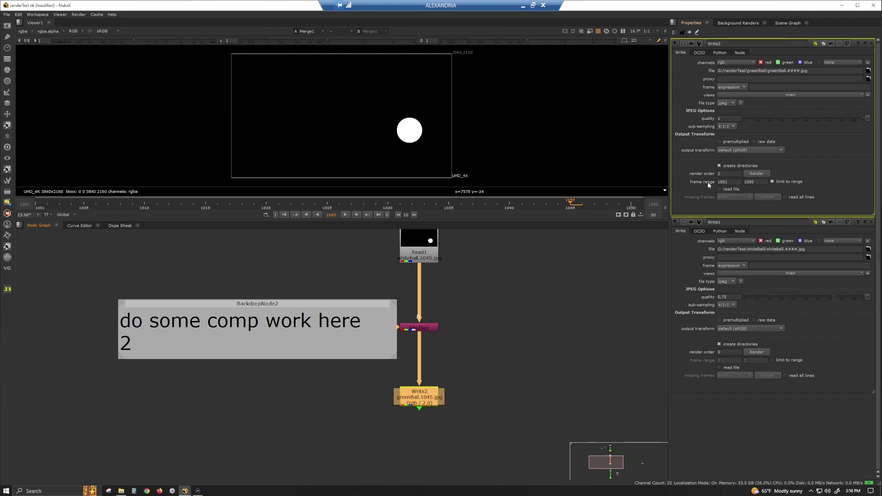
key("Tab")
Open Write3's settings and confirm render order 4 and the 1001–1050 frame range.
scroll(478, 443, "down", 10)
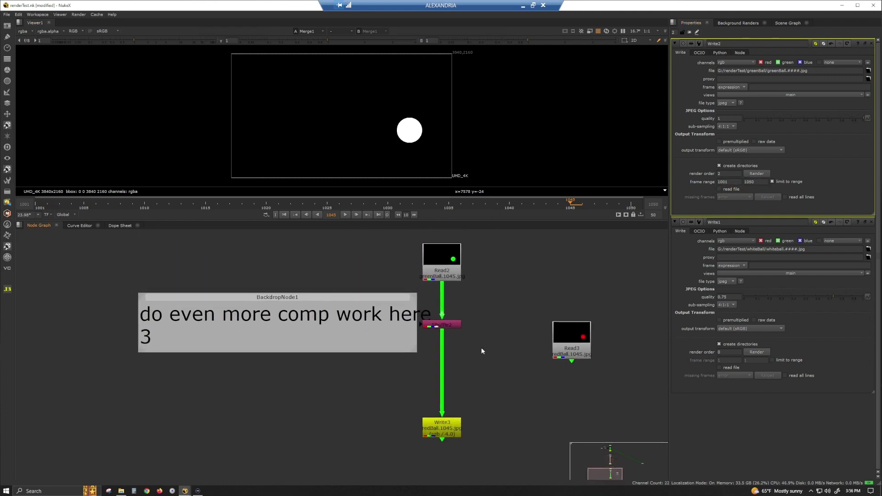
scroll(467, 353, "down", 1)
left_click(439, 397)
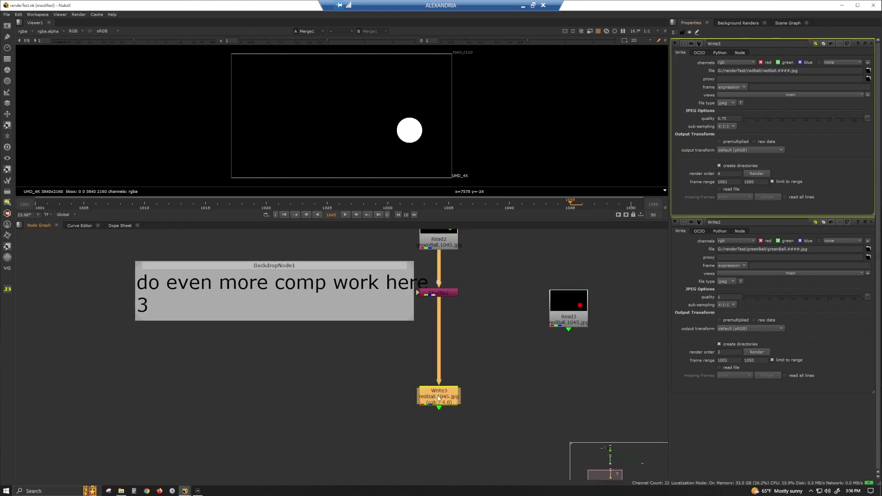
left_click(723, 174)
key("Tab")
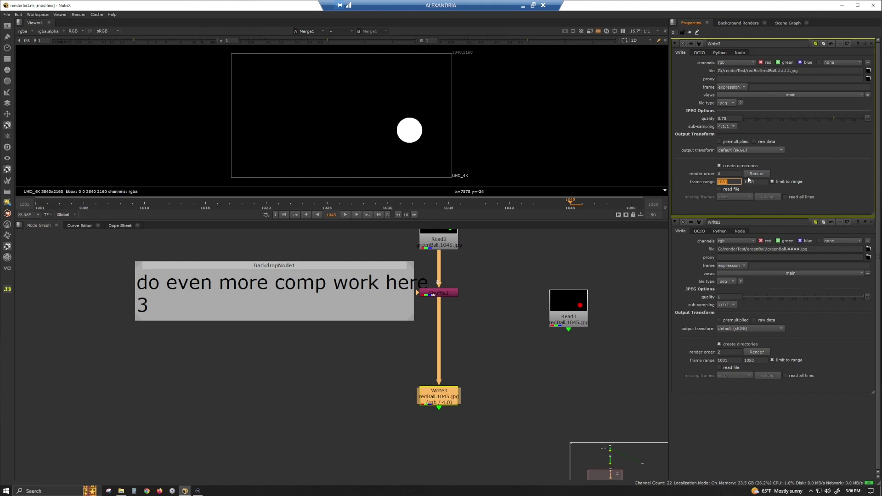
key("Tab")
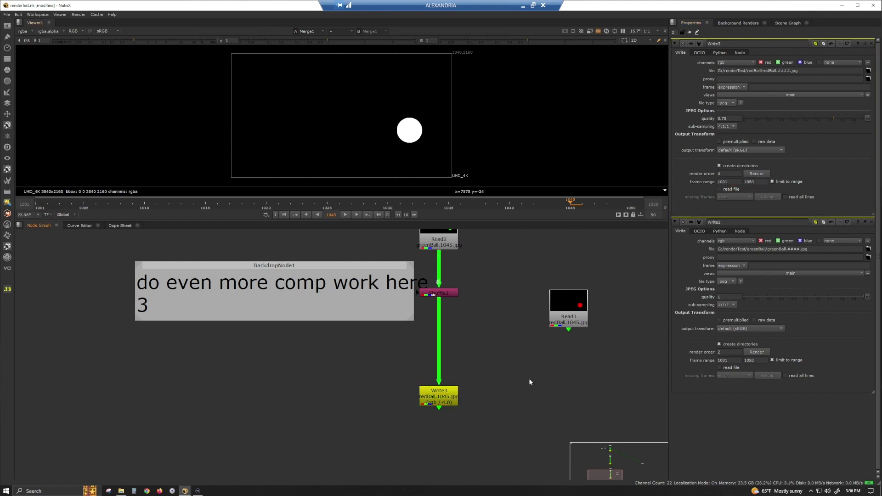
left_click_drag(487, 372, 405, 443)
Frame all nodes, play Read3's red ball in the viewer, and return to frame 1001.
key("f")
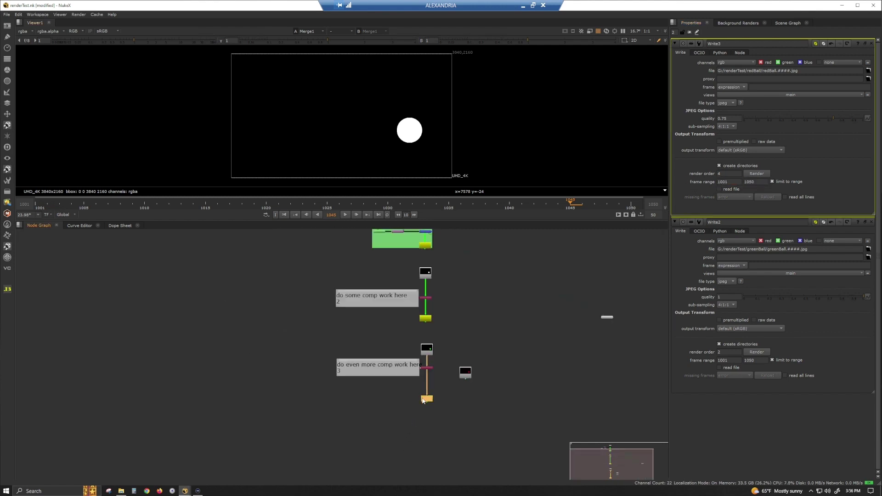
left_click_drag(449, 295, 403, 338)
left_click(471, 373)
key("1")
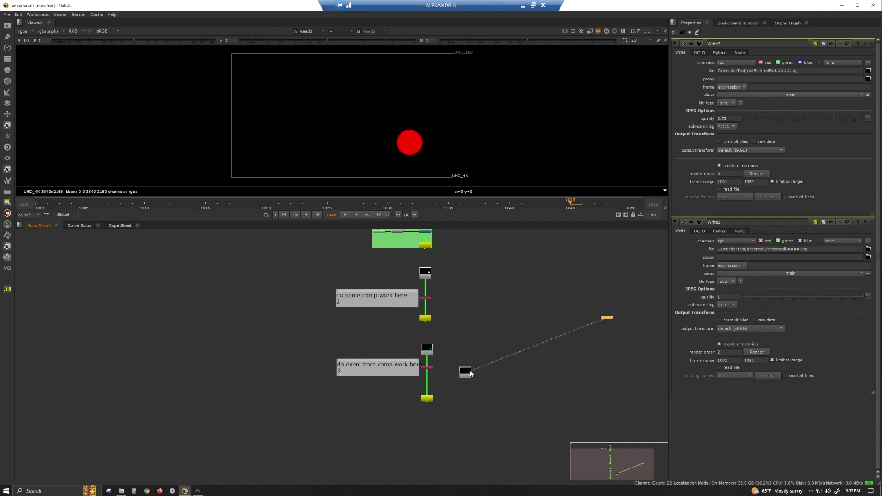
left_click(345, 215)
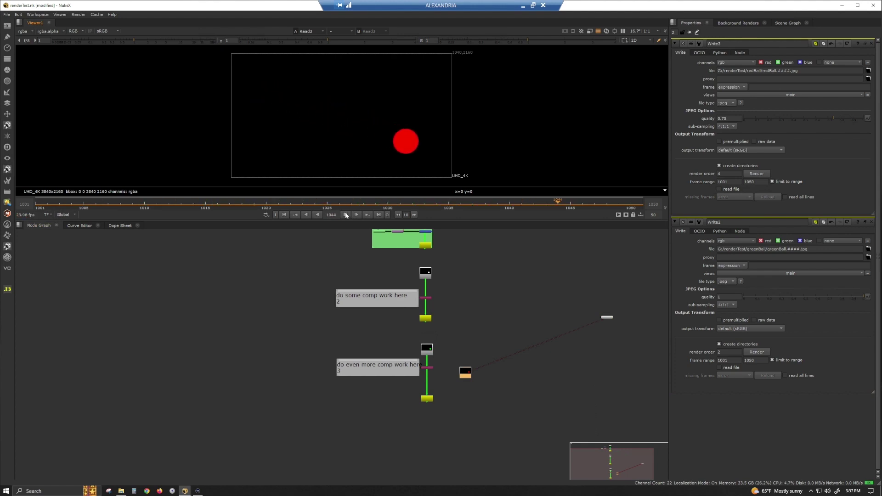
left_click(292, 217)
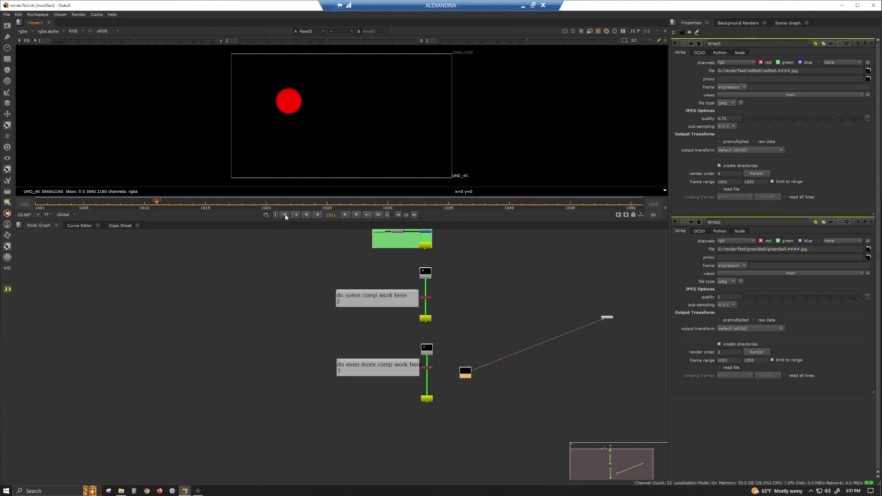
left_click(516, 298)
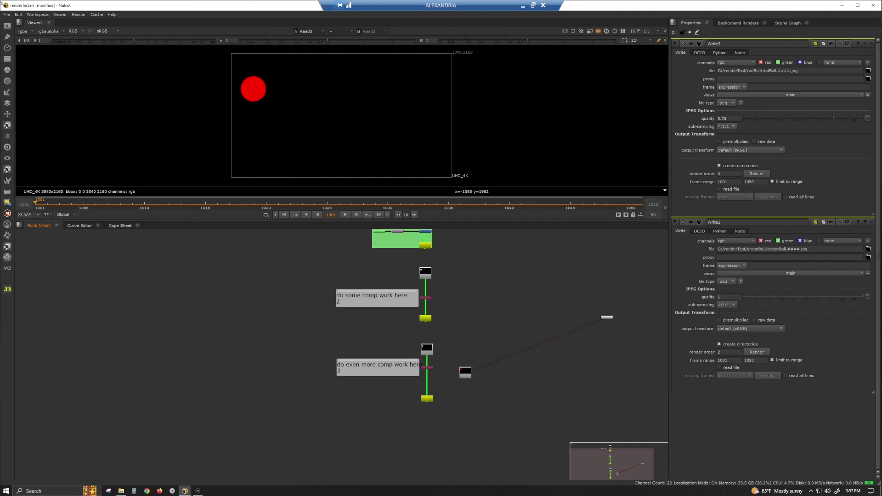
left_click(79, 14)
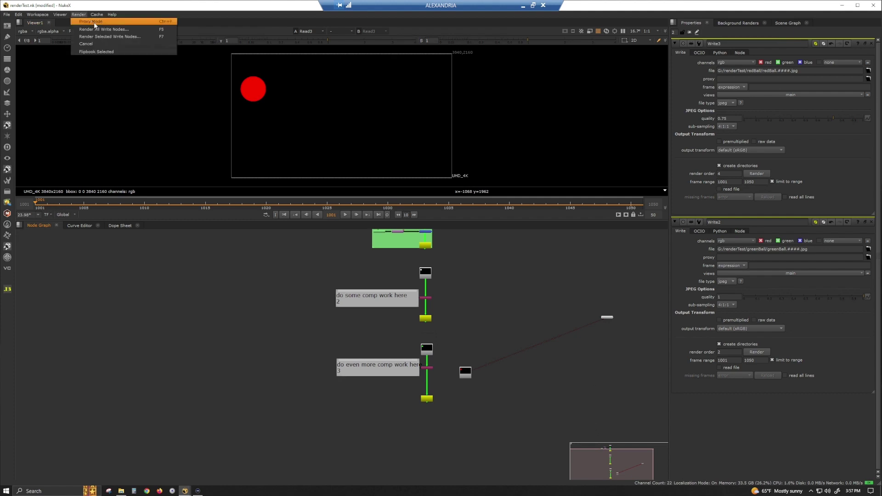
Render all Write nodes over frames 1001–1050 via Render All Write Nodes.
left_click(96, 29)
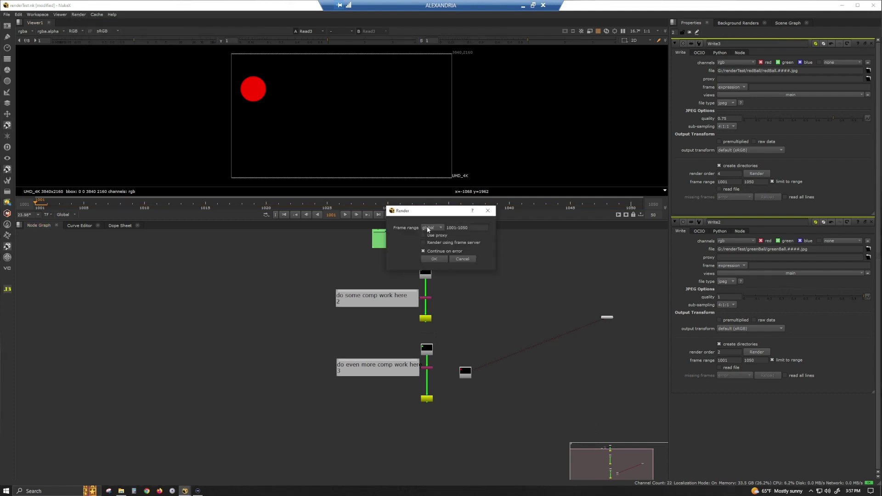
left_click(435, 259)
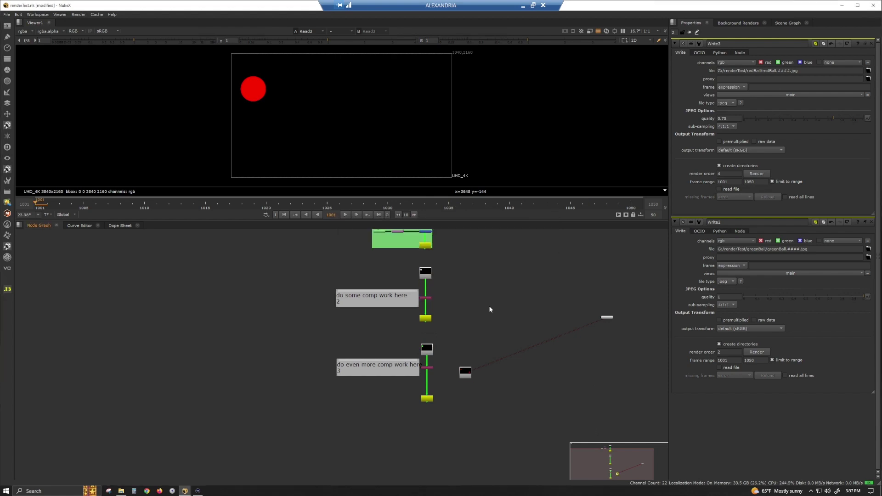
Reload Read3 and play back the freshly rendered bouncing red ball.
double_click(465, 372)
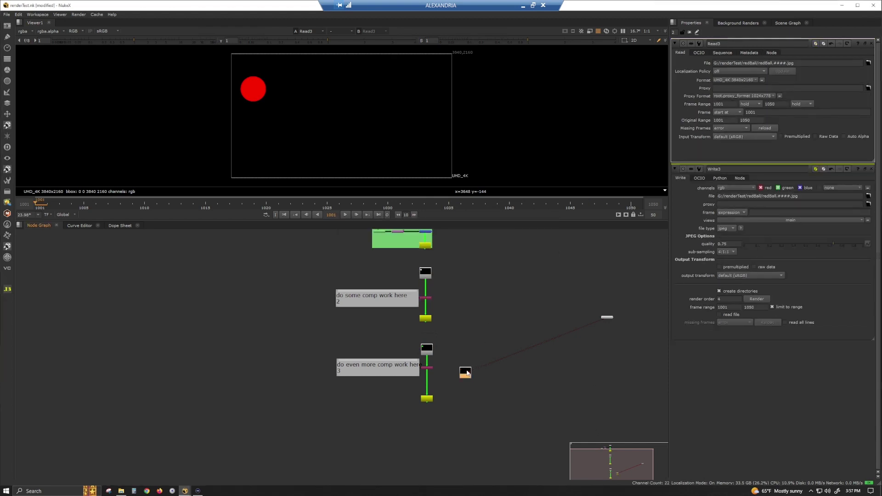
left_click(772, 128)
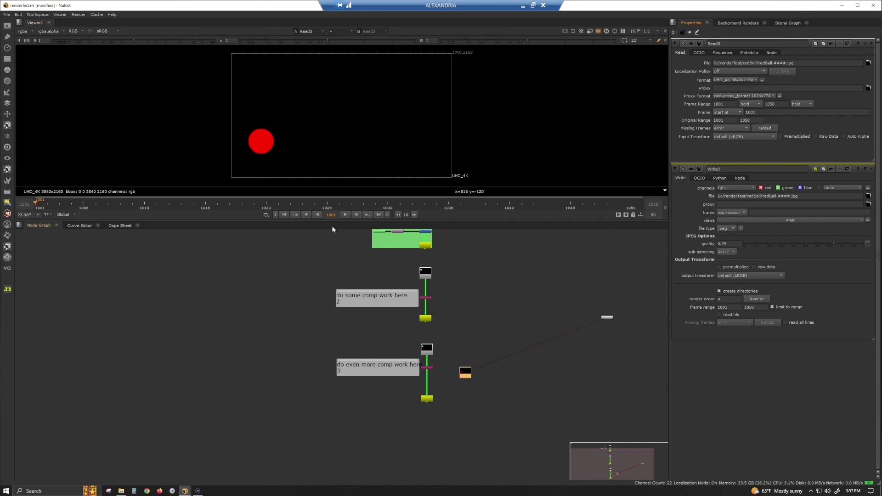
left_click(345, 215)
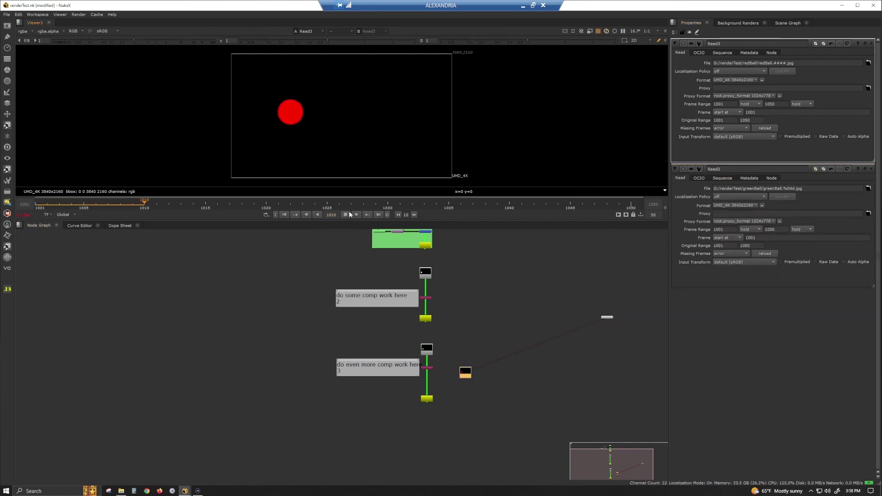